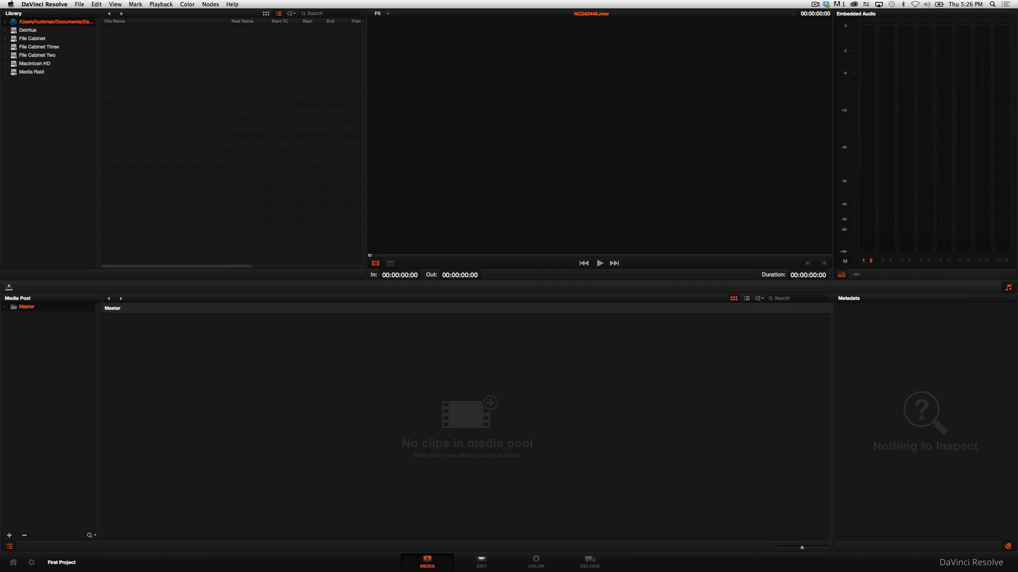
# Switch to the Edit page and check the File menu without importing anything
pyautogui.click(495, 565)
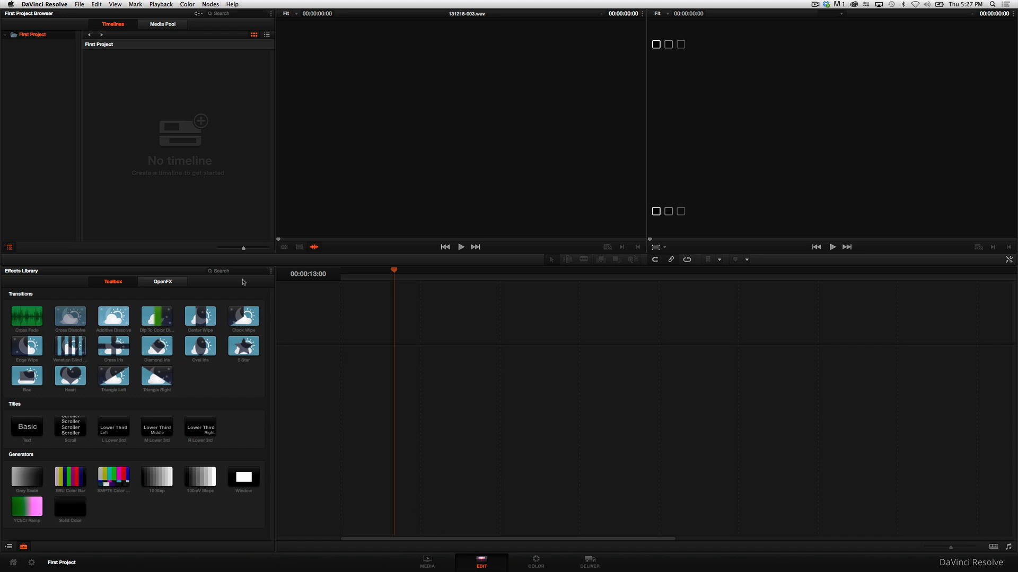
pyautogui.click(80, 5)
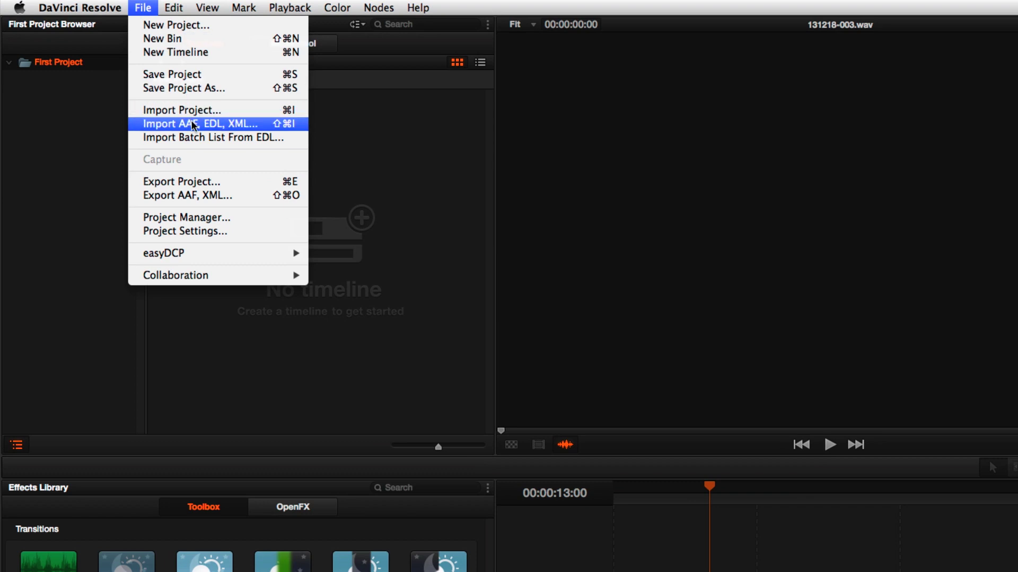
pyautogui.click(375, 144)
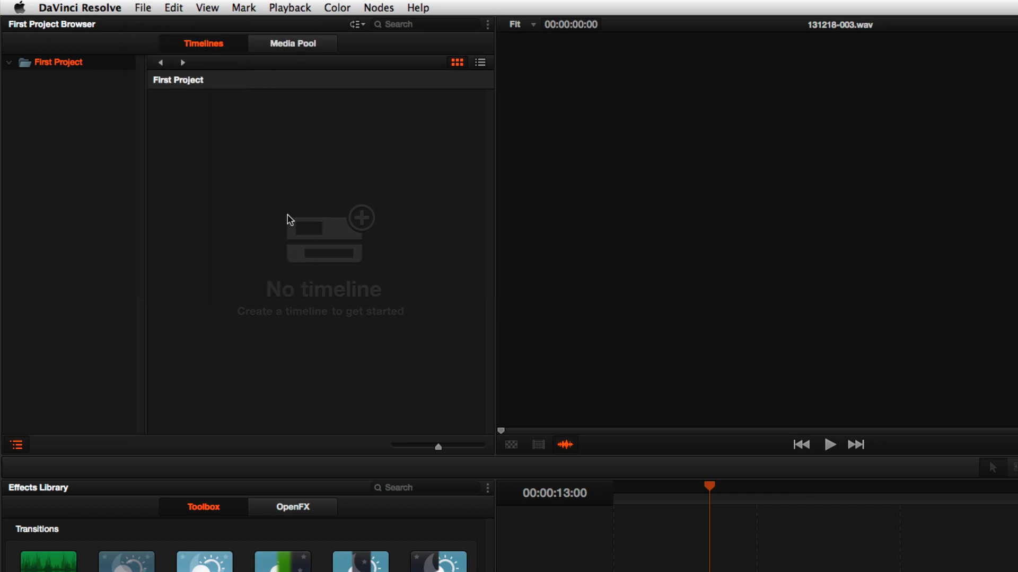
# Choose Import > AAF / EDL / XML from the Timelines panel context menu
pyautogui.rightClick(244, 197)
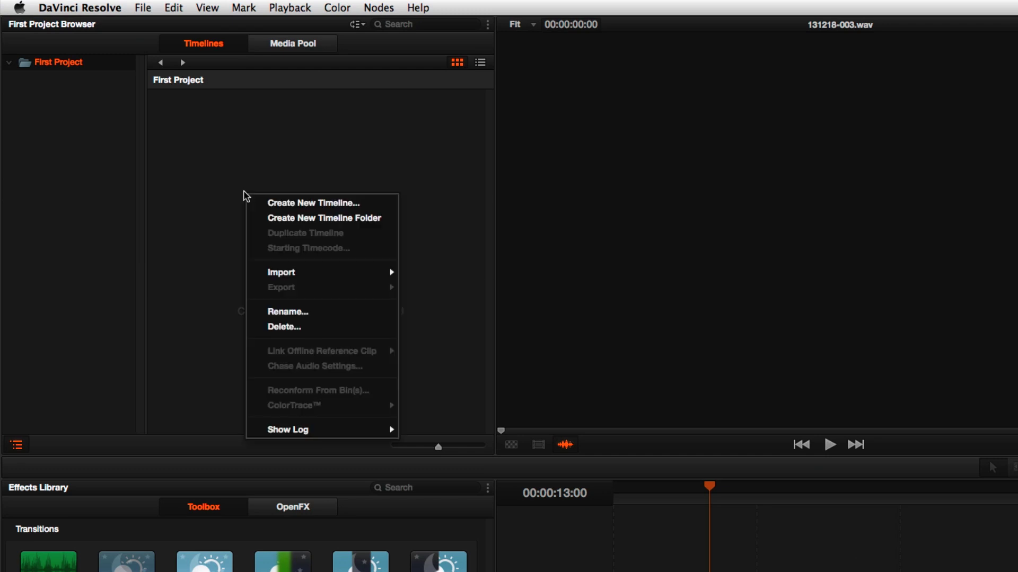
pyautogui.moveTo(321, 272)
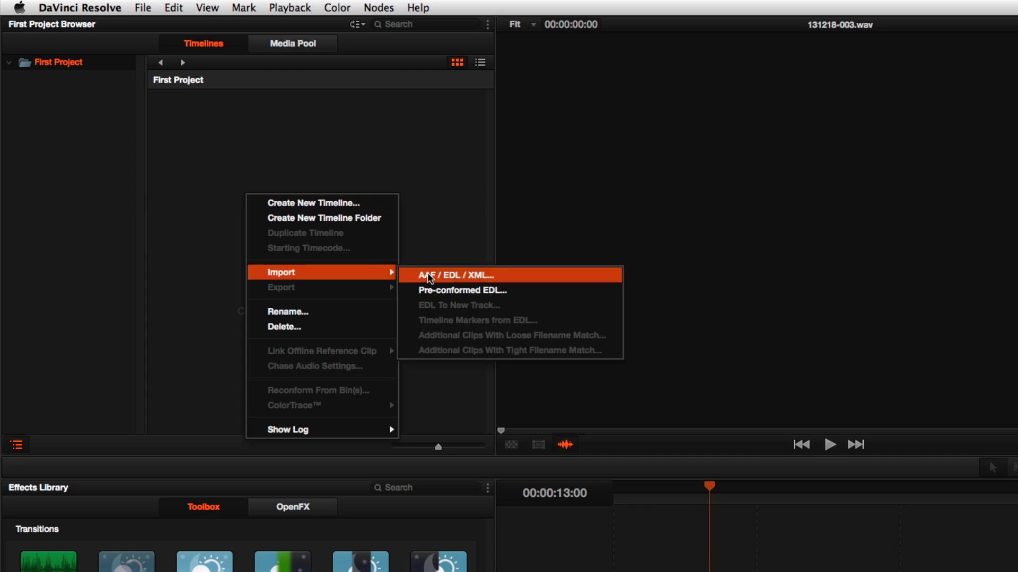
pyautogui.click(427, 276)
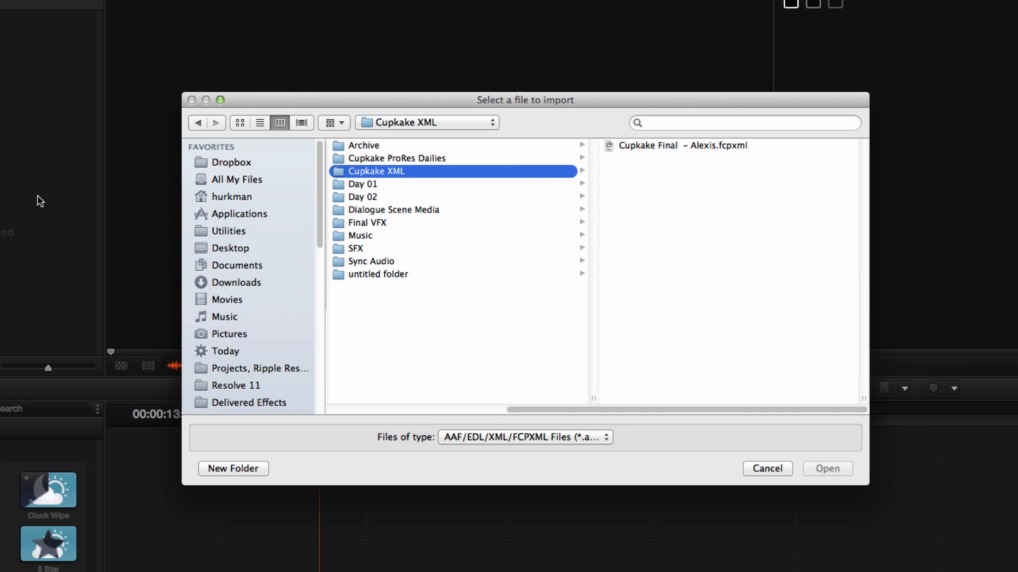
# Open the Cupkake Final - Alexis.fcpxml file from the Cupkake XML folder
pyautogui.click(651, 148)
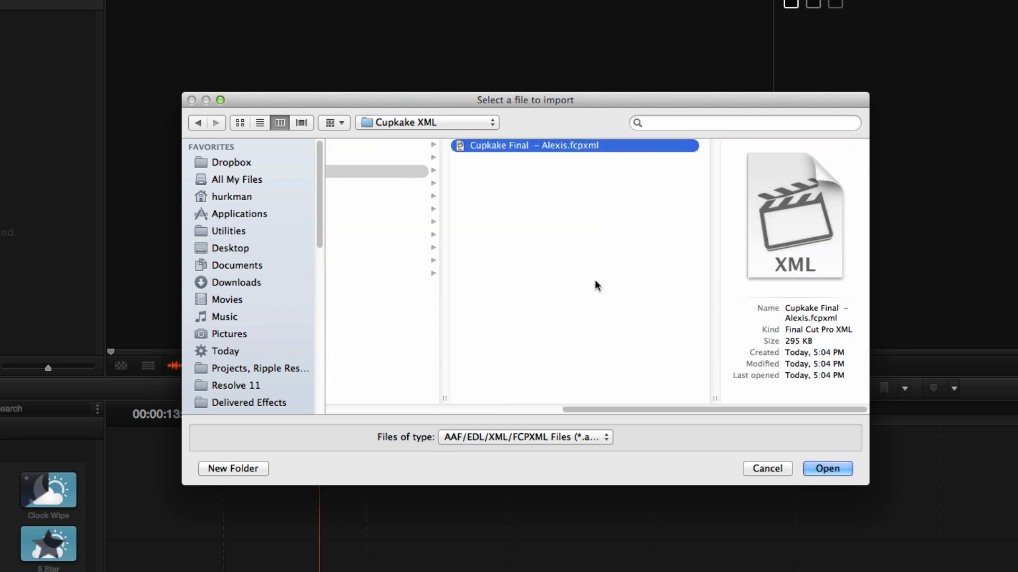
pyautogui.click(826, 470)
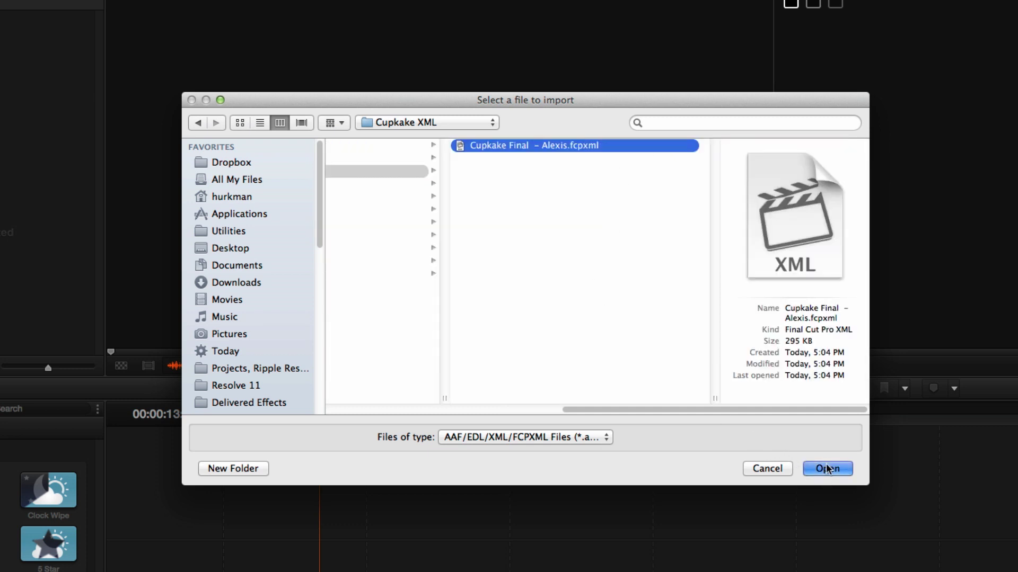